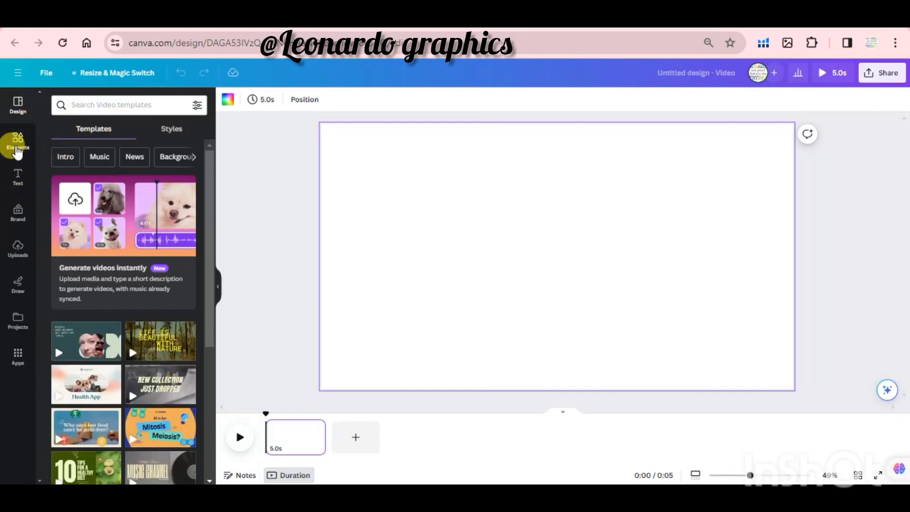
# Step: Search the elements library for "black background"
pyautogui.click(18, 142)
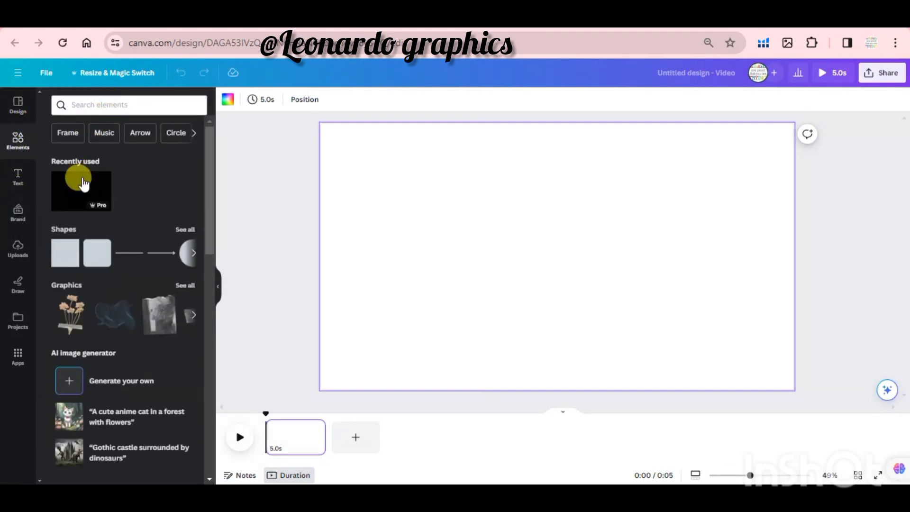
pyautogui.click(134, 105)
pyautogui.write('bl')
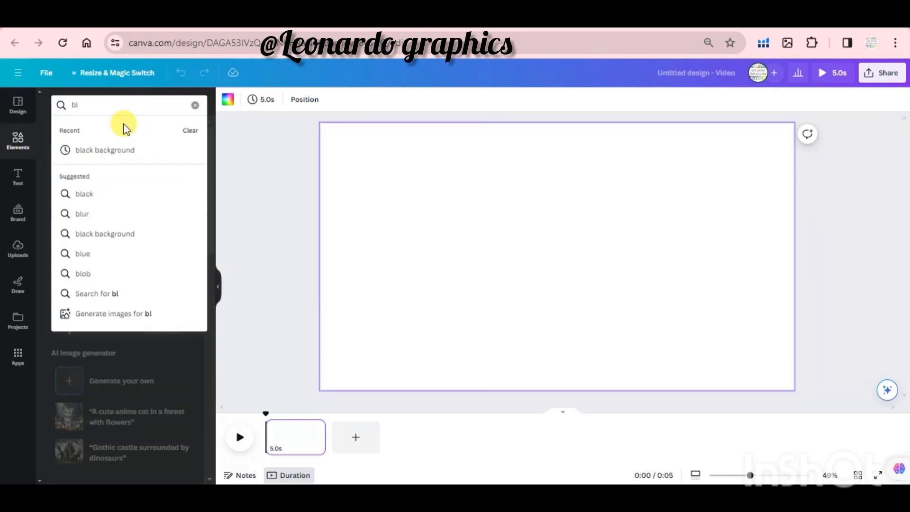
pyautogui.click(124, 148)
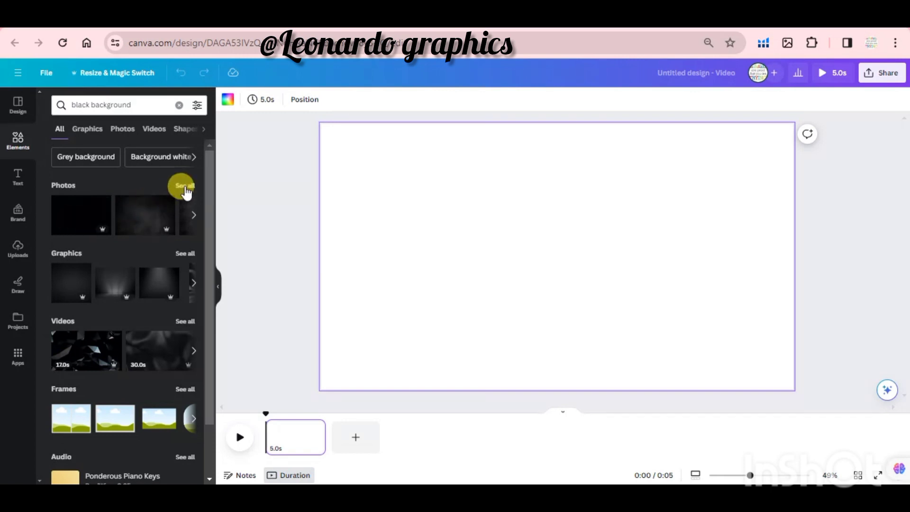
# Step: Place the first plain black photo on the page and scale it to cover the whole canvas
pyautogui.click(69, 208)
pyautogui.moveTo(392, 150); pyautogui.dragTo(322, 141)
pyautogui.moveTo(396, 211); pyautogui.dragTo(376, 221)
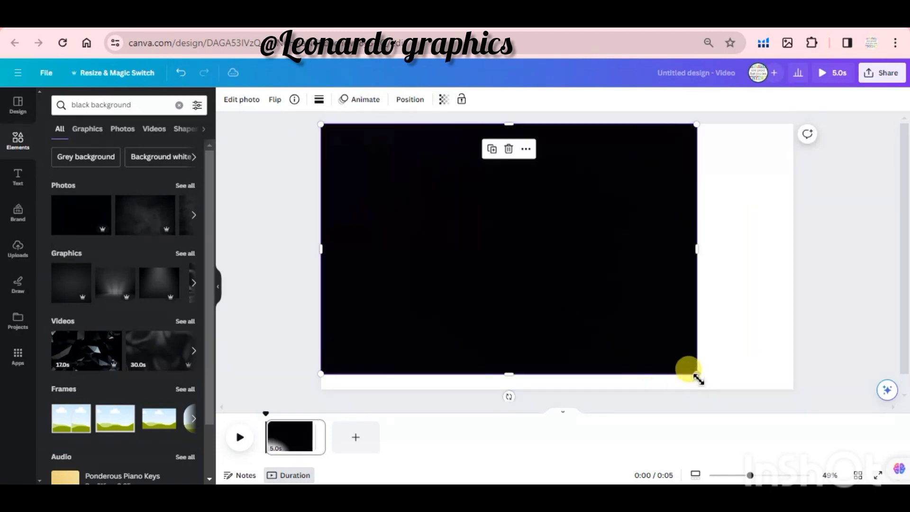
pyautogui.moveTo(695, 373); pyautogui.dragTo(847, 369)
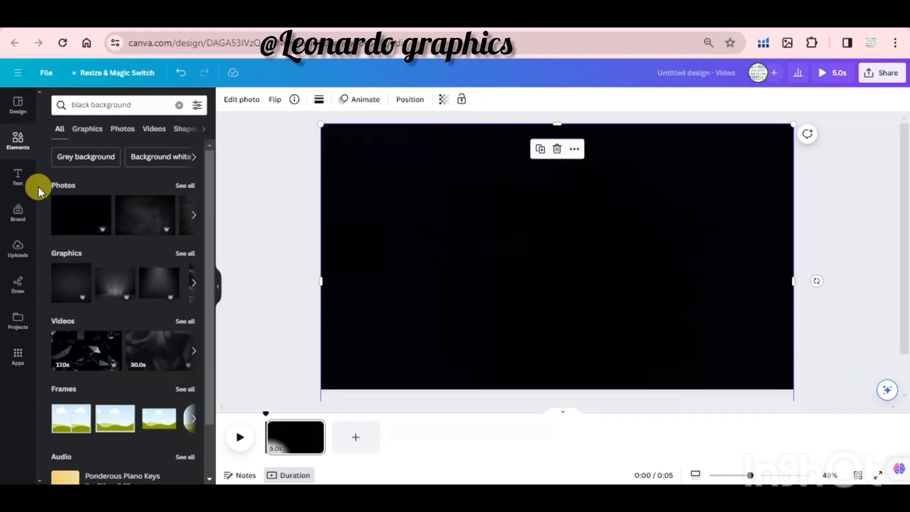
# Step: Add a heading to the page with the text "NEON"
pyautogui.click(18, 174)
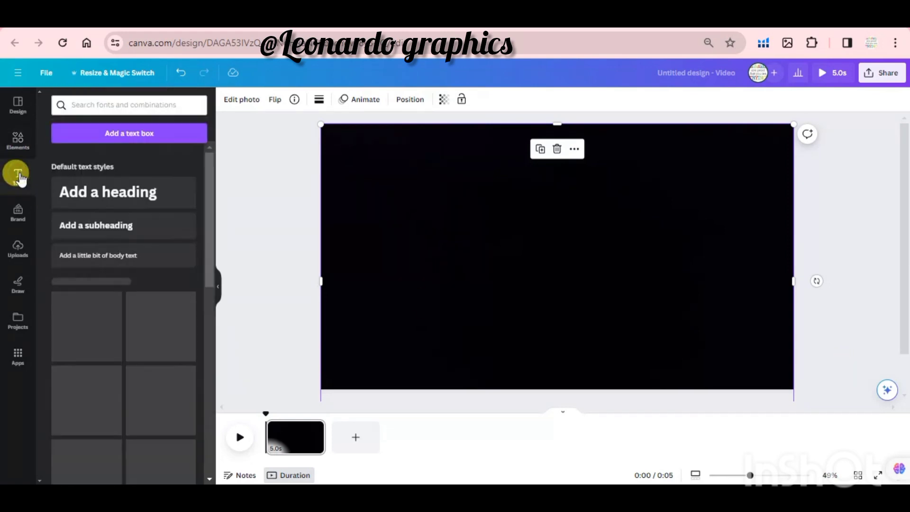
pyautogui.click(106, 192)
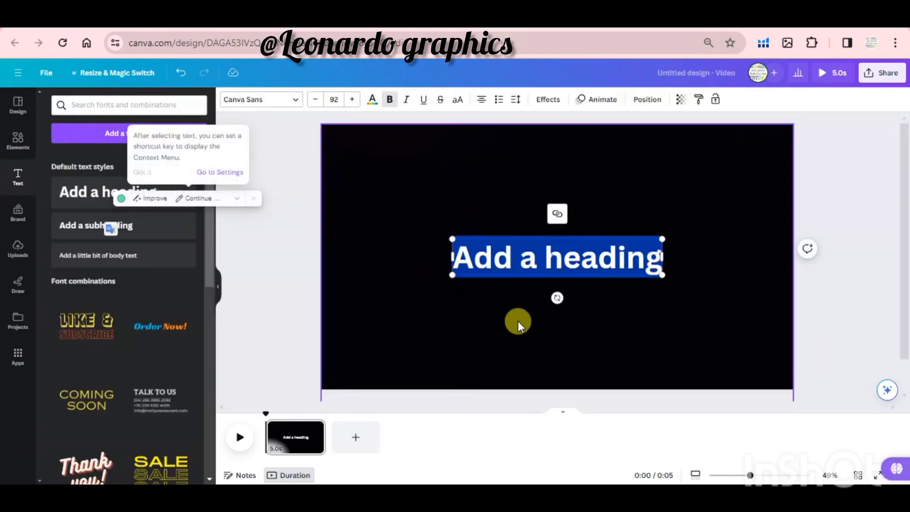
pyautogui.write('NEON')
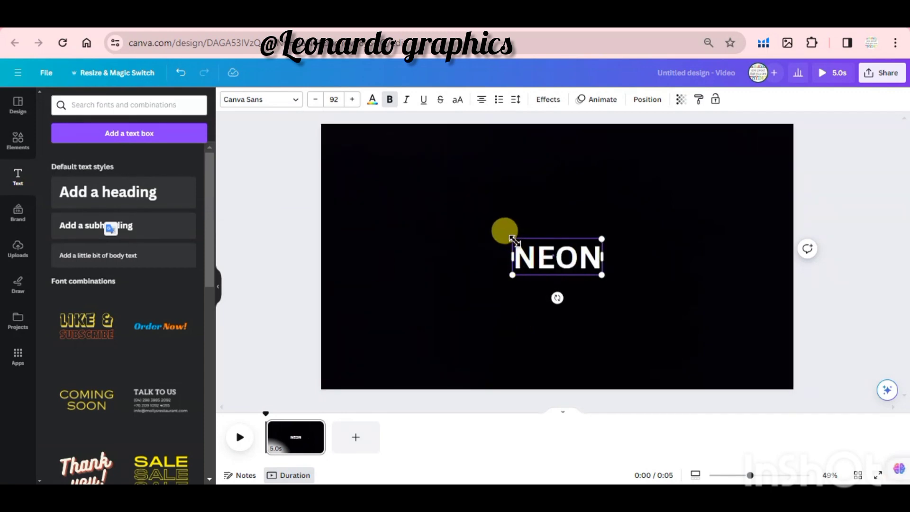
# Step: Enlarge the NEON heading to font size 375 and centre it on the black background
pyautogui.moveTo(504, 232); pyautogui.dragTo(332, 166)
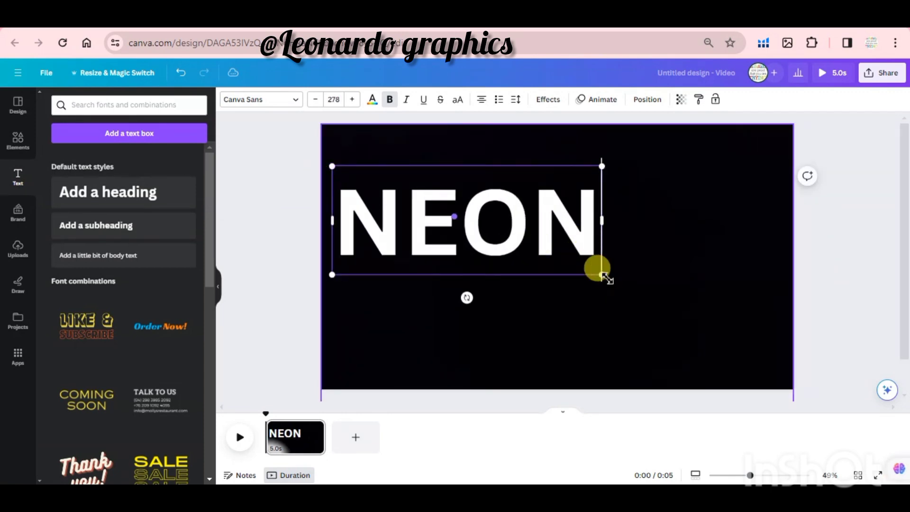
pyautogui.moveTo(601, 273); pyautogui.dragTo(689, 309)
pyautogui.click(290, 179)
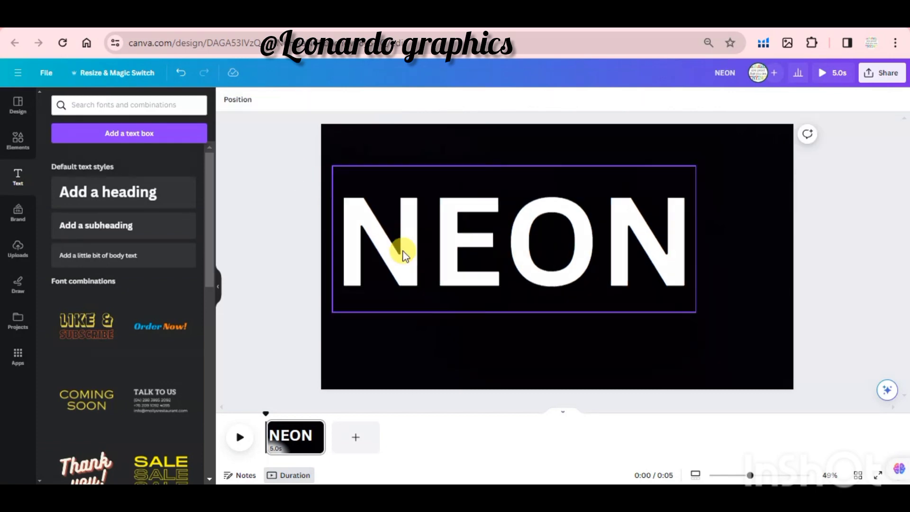
pyautogui.moveTo(429, 250); pyautogui.dragTo(447, 258)
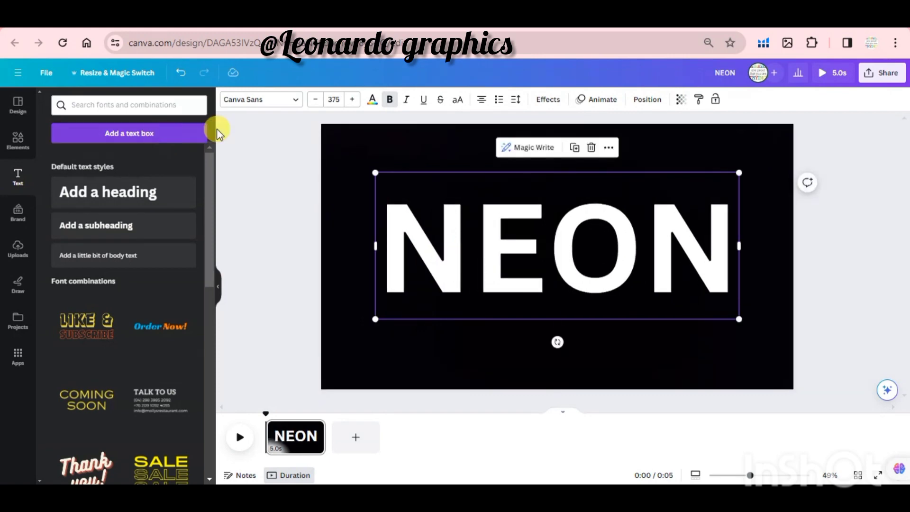
# Step: Change the NEON heading's font to League Spartan and move the text slightly lower on the page
pyautogui.click(295, 99)
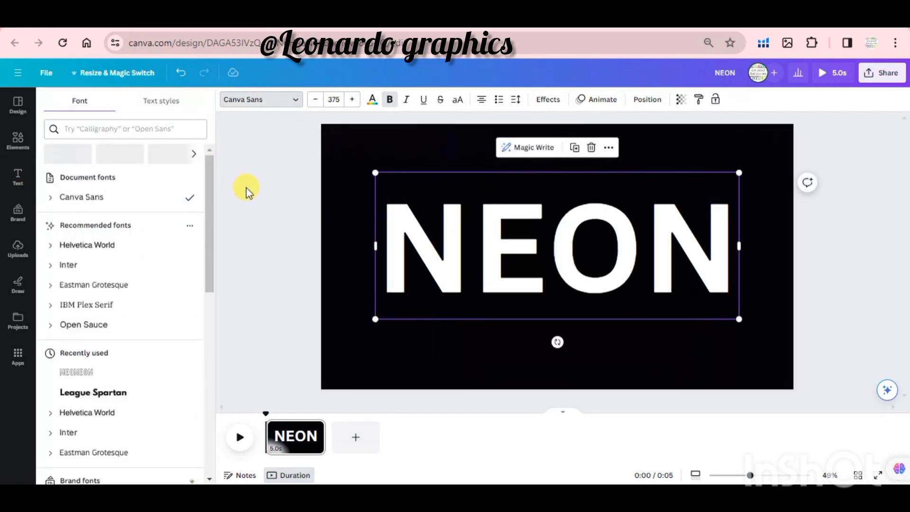
pyautogui.click(115, 398)
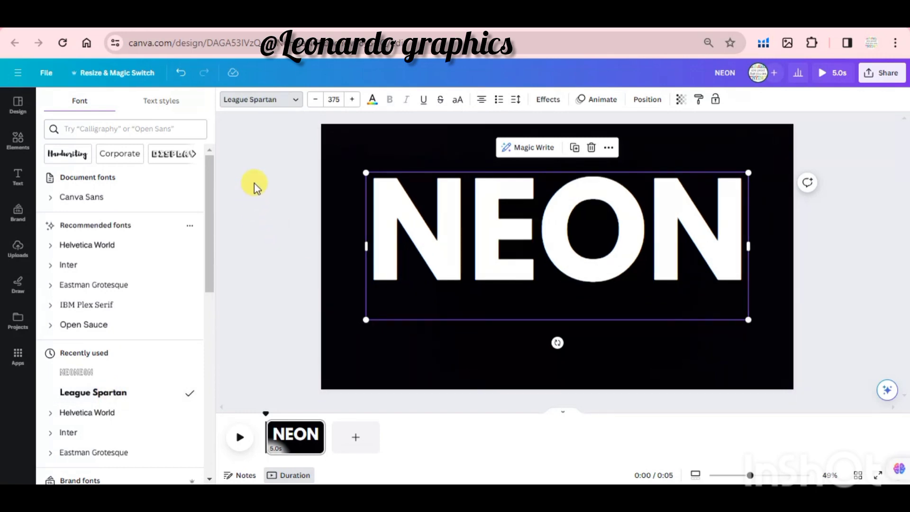
pyautogui.moveTo(431, 244); pyautogui.dragTo(434, 249)
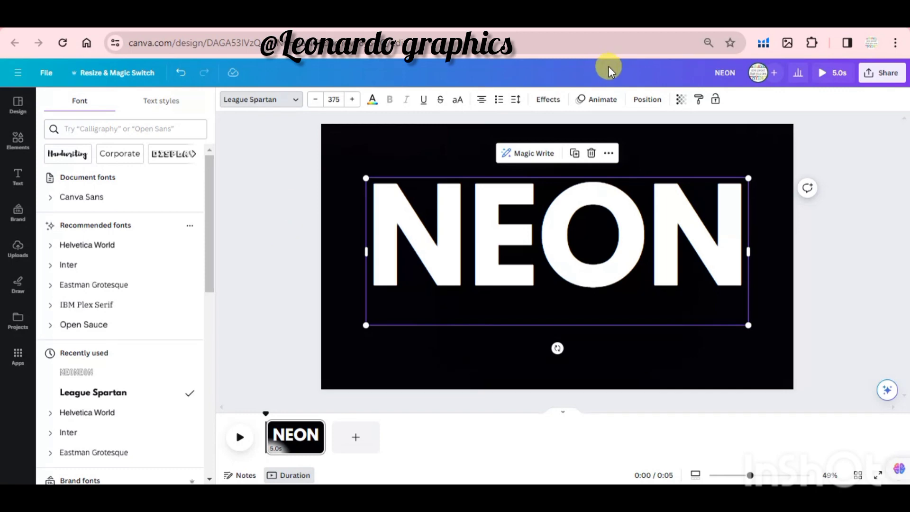
# Step: Apply the Neon text effect to the NEON heading
pyautogui.click(552, 105)
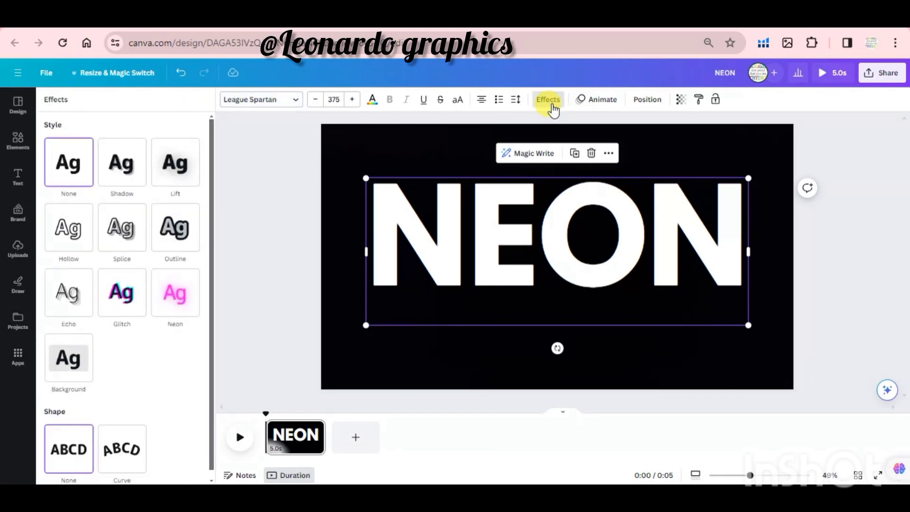
pyautogui.click(74, 239)
pyautogui.click(186, 337)
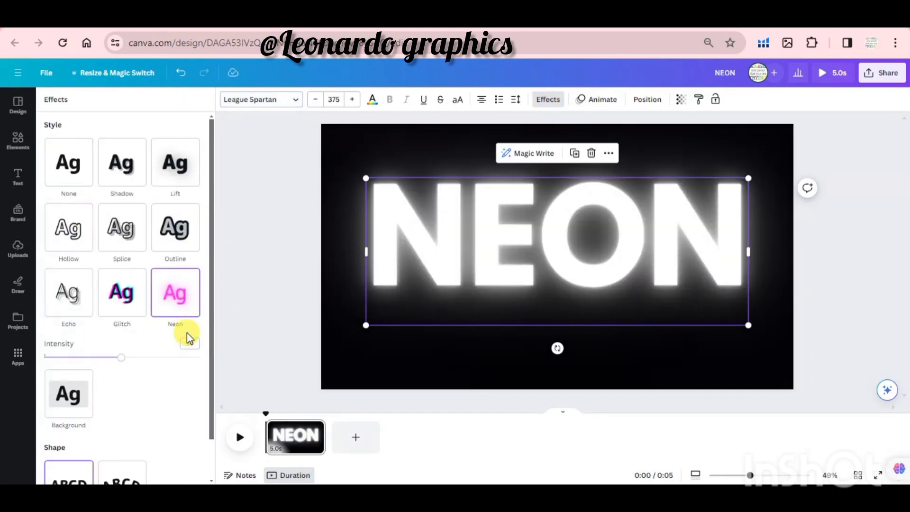
# Step: Animate the heading with the Neon text animation at maximum intensity, using the Character writing style
pyautogui.click(603, 100)
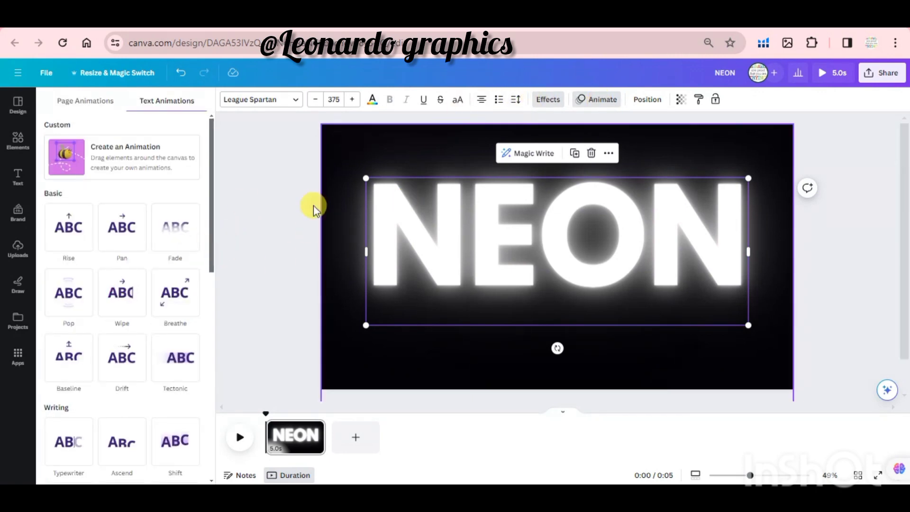
pyautogui.moveTo(210, 241); pyautogui.dragTo(215, 340)
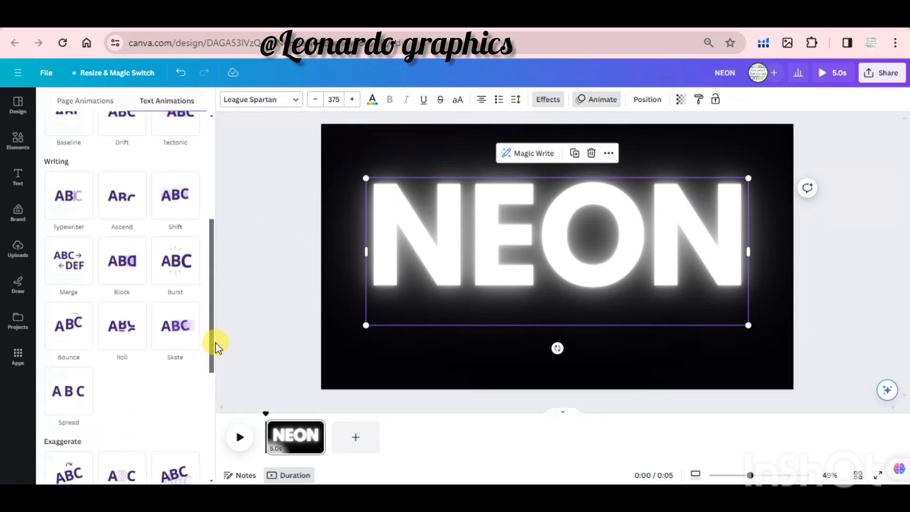
pyautogui.scroll(-3, 172, 373)
pyautogui.click(122, 337)
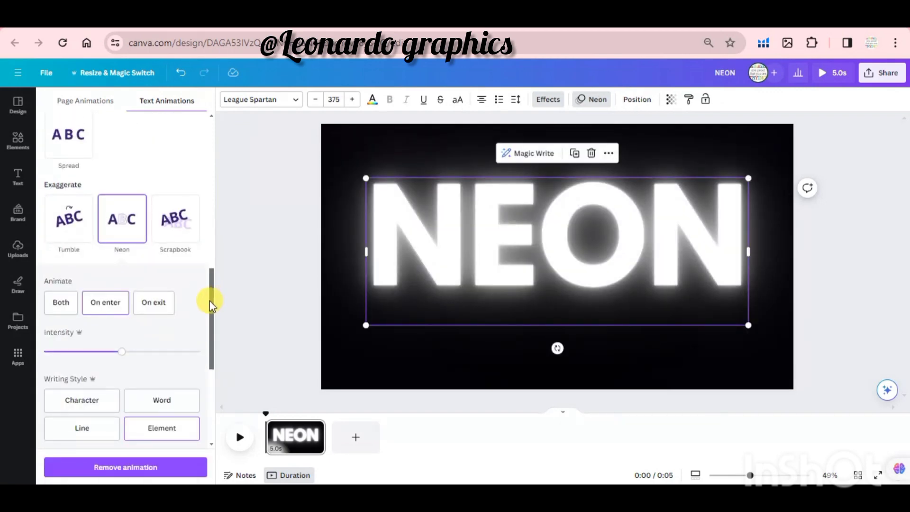
pyautogui.scroll(-2, 209, 313)
pyautogui.moveTo(123, 263); pyautogui.dragTo(232, 261)
pyautogui.click(95, 313)
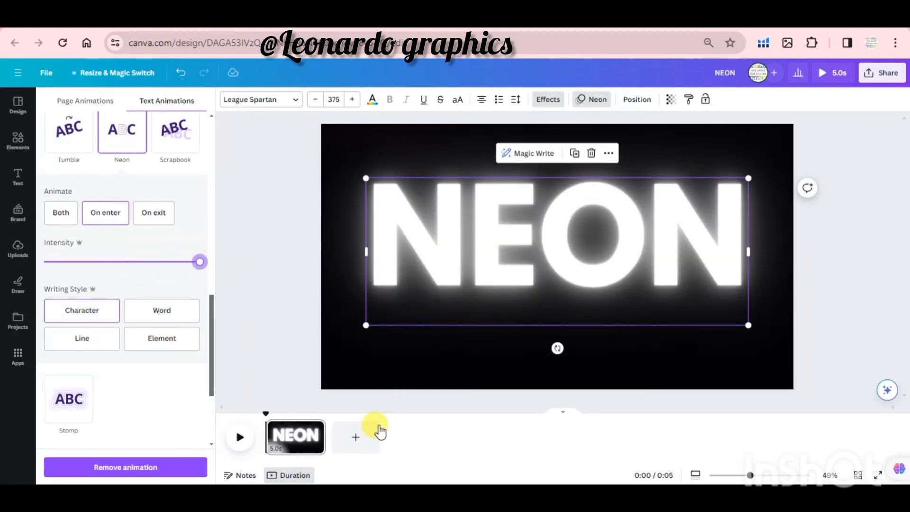
# Step: Add a second blank page after the NEON page
pyautogui.click(363, 442)
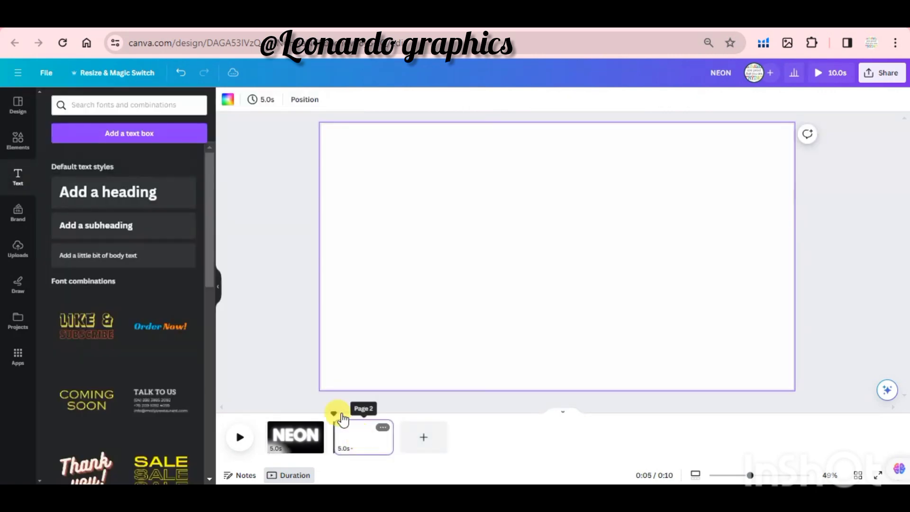
pyautogui.click(149, 106)
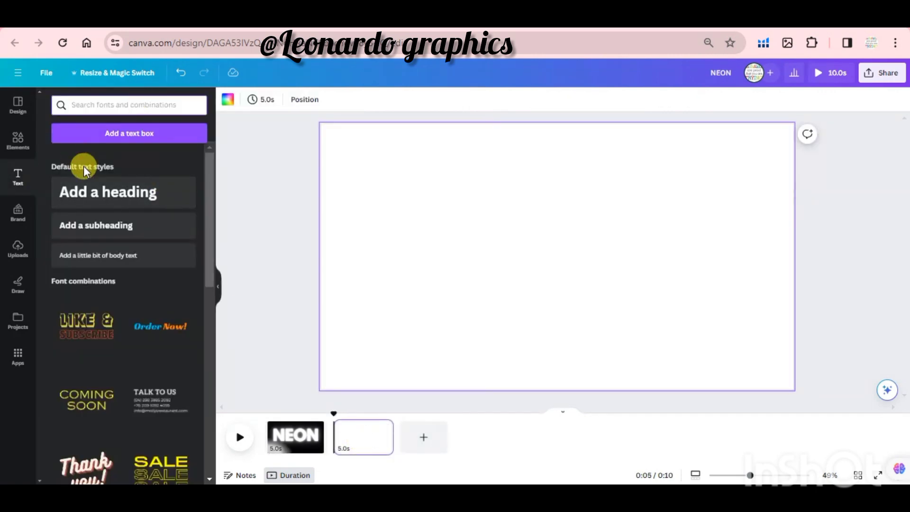
pyautogui.write('BLACK BACKG')
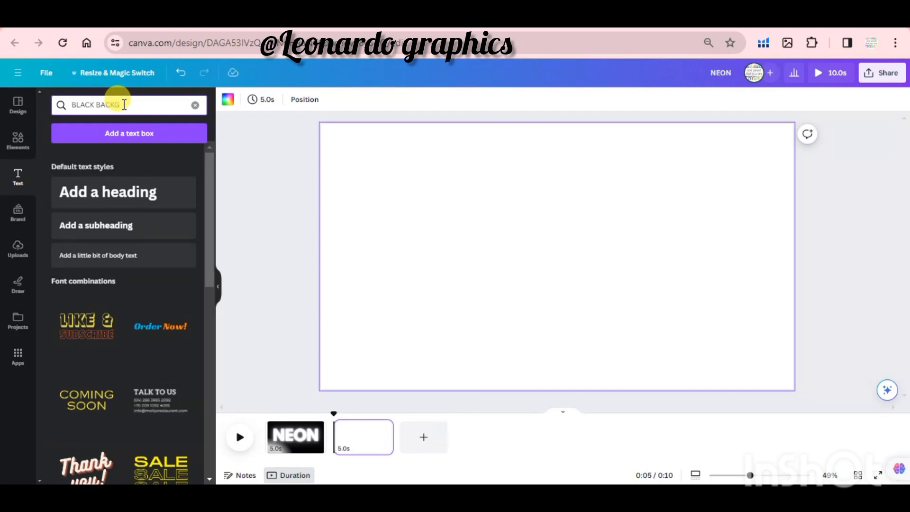
pyautogui.click(195, 105)
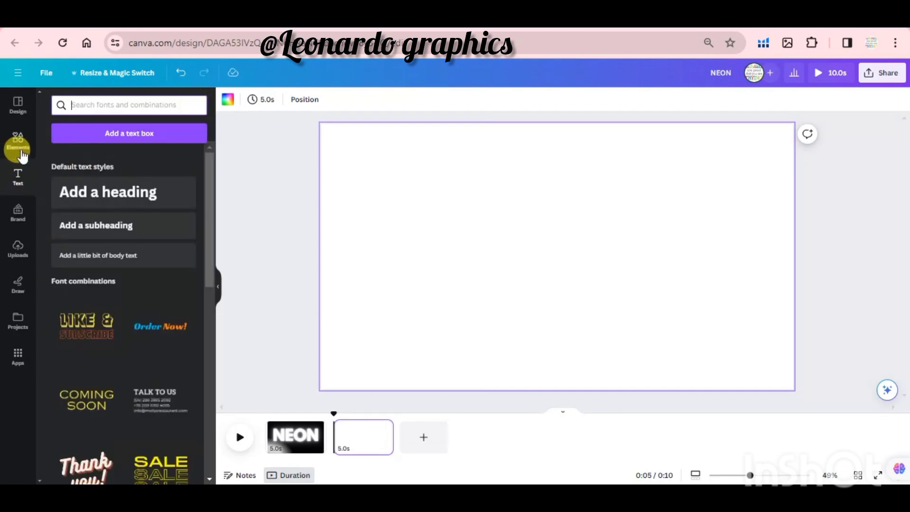
# Step: Place the plain black background photo from the elements library on page 2 and stretch it to cover the page
pyautogui.click(19, 142)
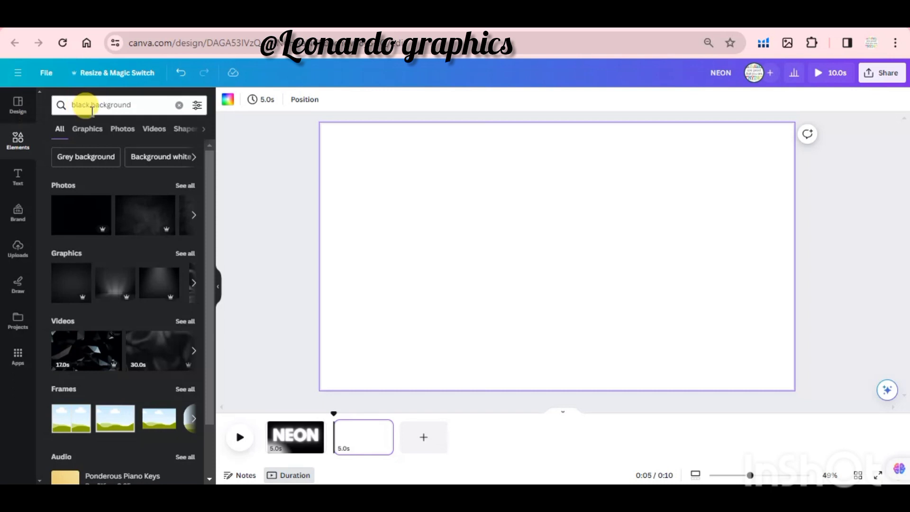
pyautogui.click(76, 211)
pyautogui.moveTo(398, 151); pyautogui.dragTo(294, 134)
pyautogui.moveTo(409, 202); pyautogui.dragTo(410, 228)
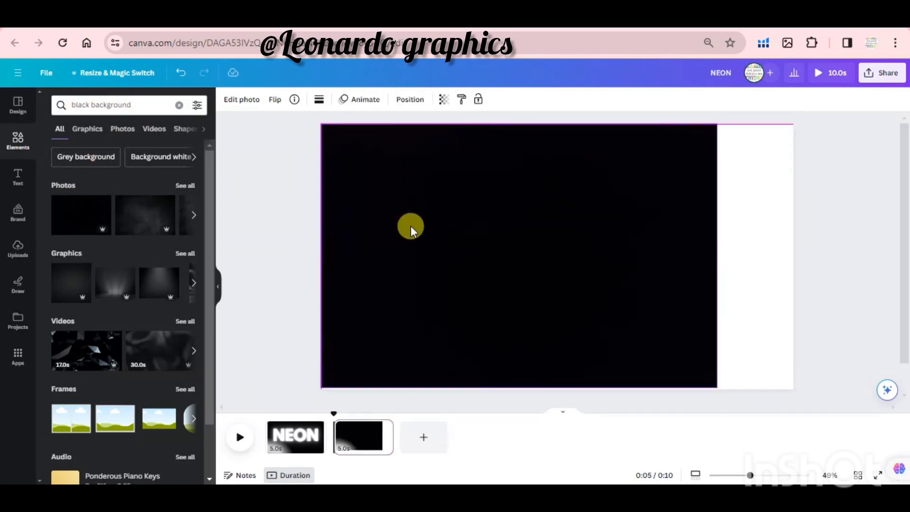
pyautogui.moveTo(718, 256); pyautogui.dragTo(799, 256)
pyautogui.moveTo(562, 389); pyautogui.dragTo(561, 390)
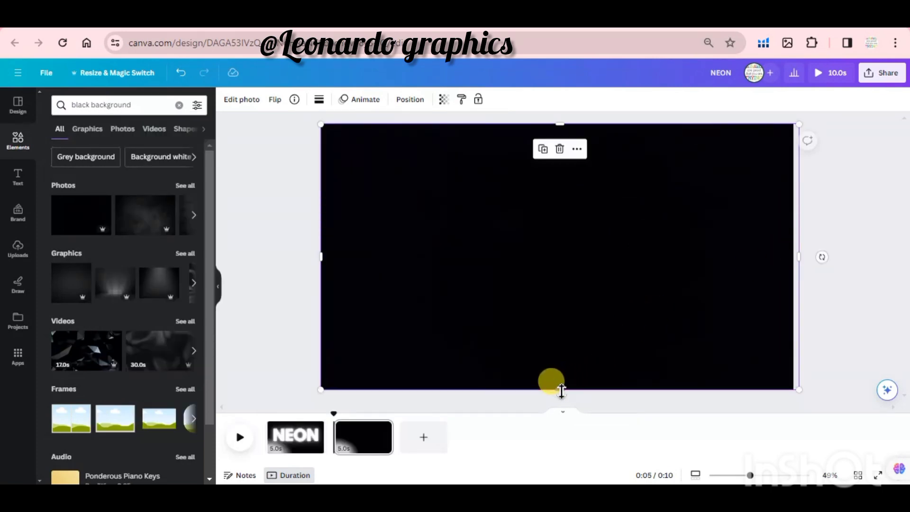
# Step: Add a heading with the text "NEON" to page 2
pyautogui.click(18, 176)
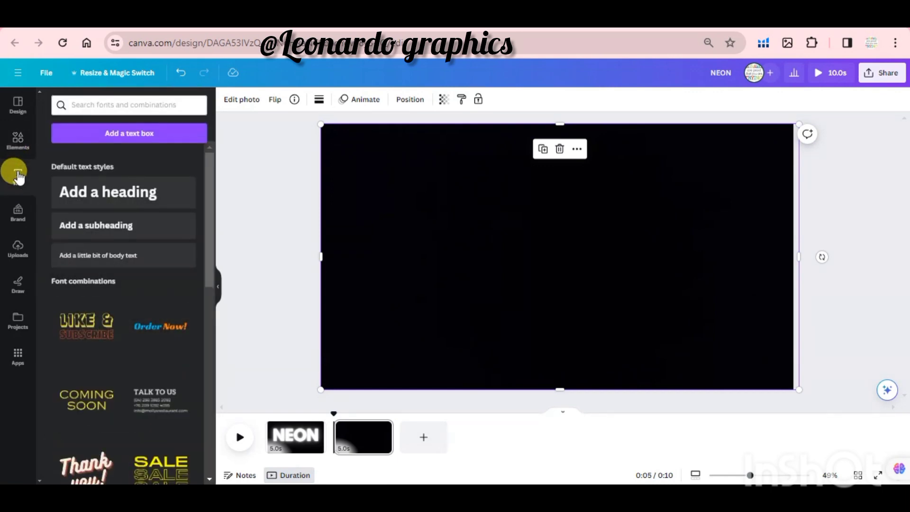
pyautogui.click(152, 193)
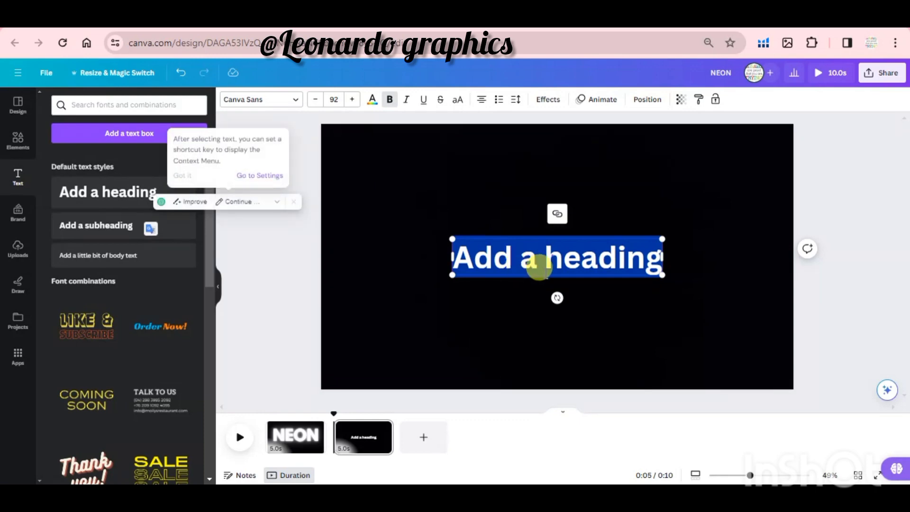
pyautogui.write('NEON')
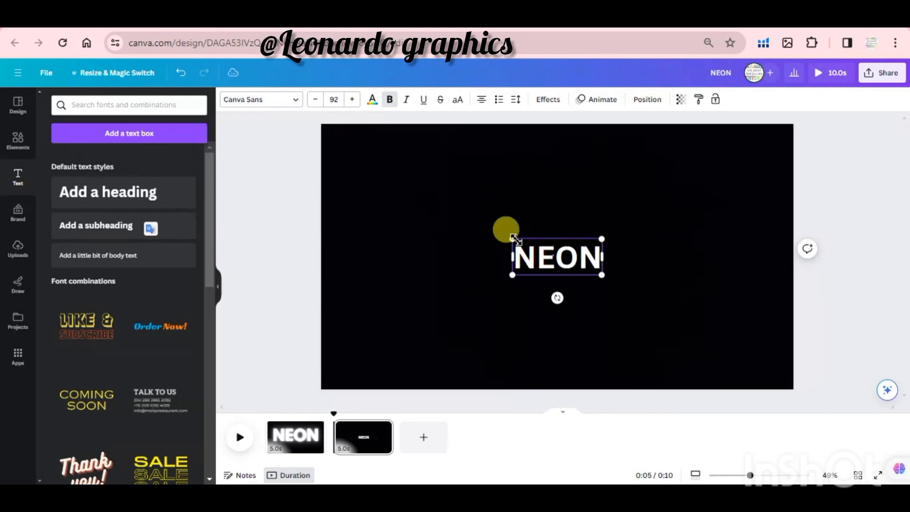
# Step: Enlarge the NEON heading on page 2 to font size 375 and centre it horizontally, slightly above the middle
pyautogui.moveTo(513, 239); pyautogui.dragTo(351, 174)
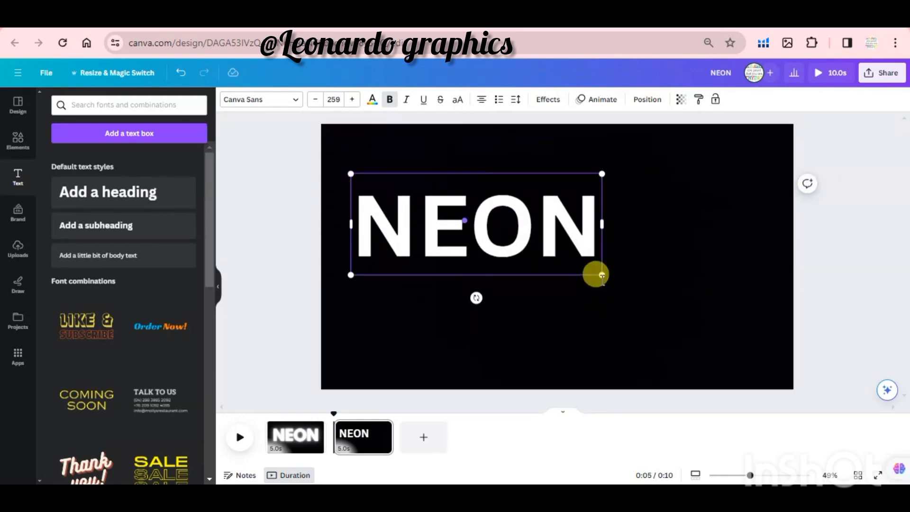
pyautogui.moveTo(610, 284); pyautogui.dragTo(718, 326)
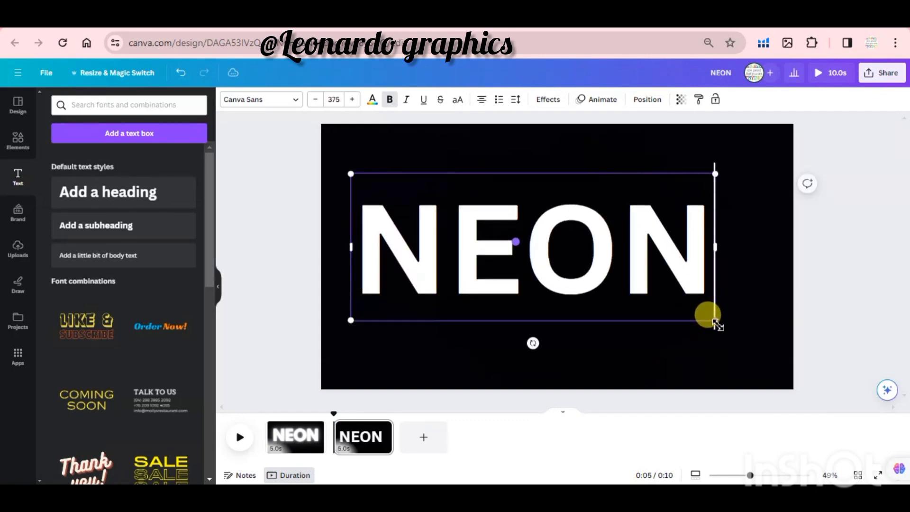
pyautogui.click(311, 189)
pyautogui.moveTo(405, 251); pyautogui.dragTo(429, 254)
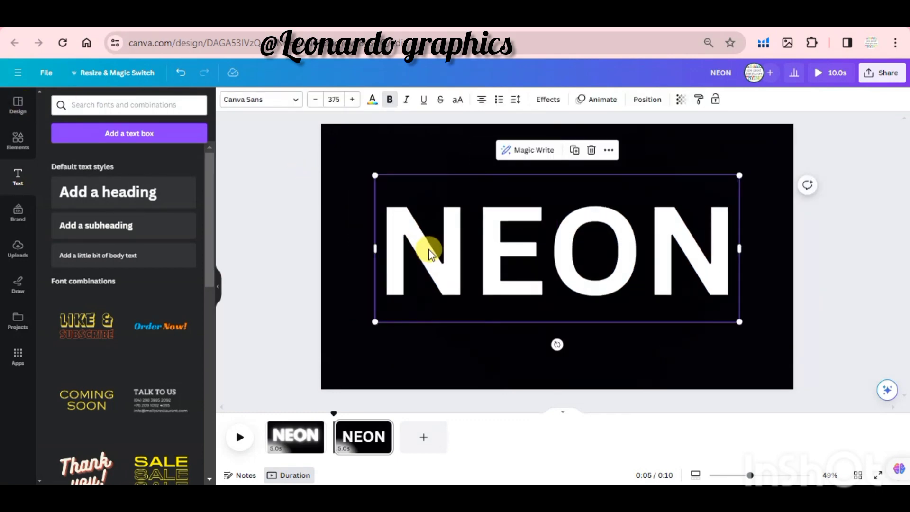
pyautogui.moveTo(489, 243); pyautogui.dragTo(483, 237)
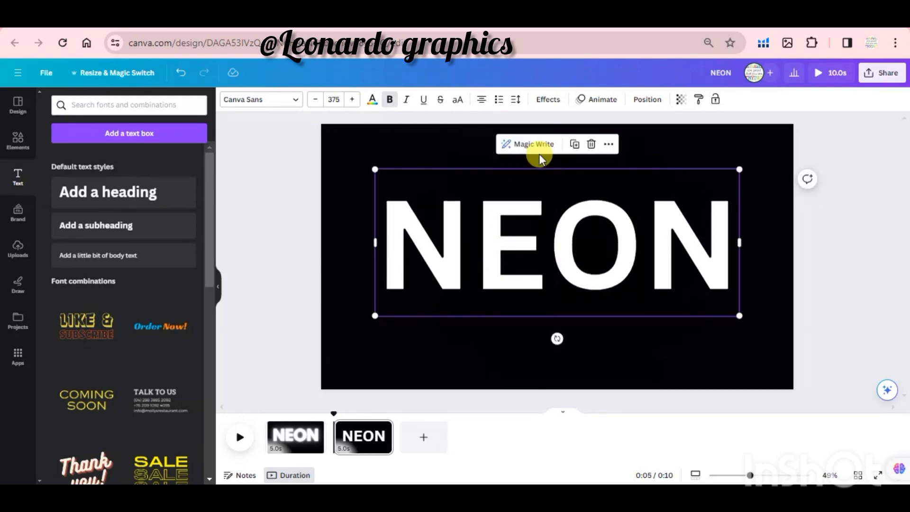
# Step: Duplicate the NEON heading on page 2 and colour the copy pink #F40DBA
pyautogui.click(575, 145)
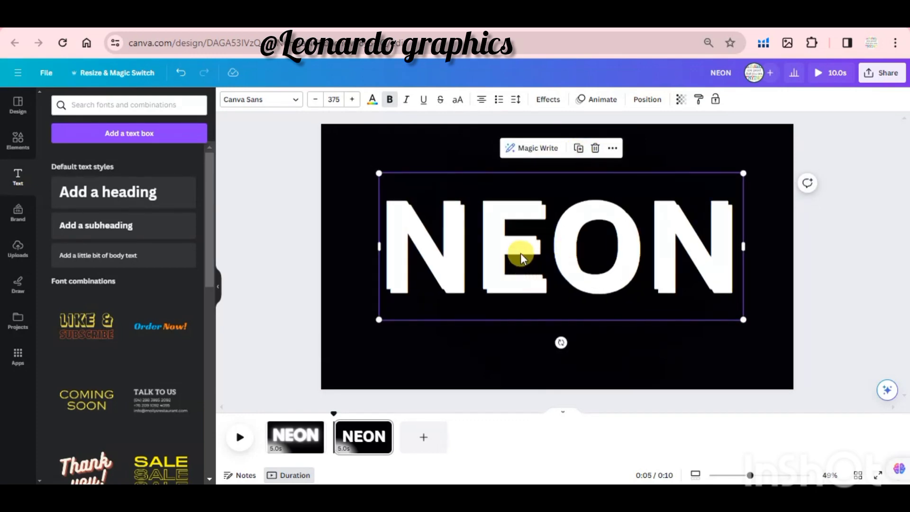
pyautogui.click(371, 103)
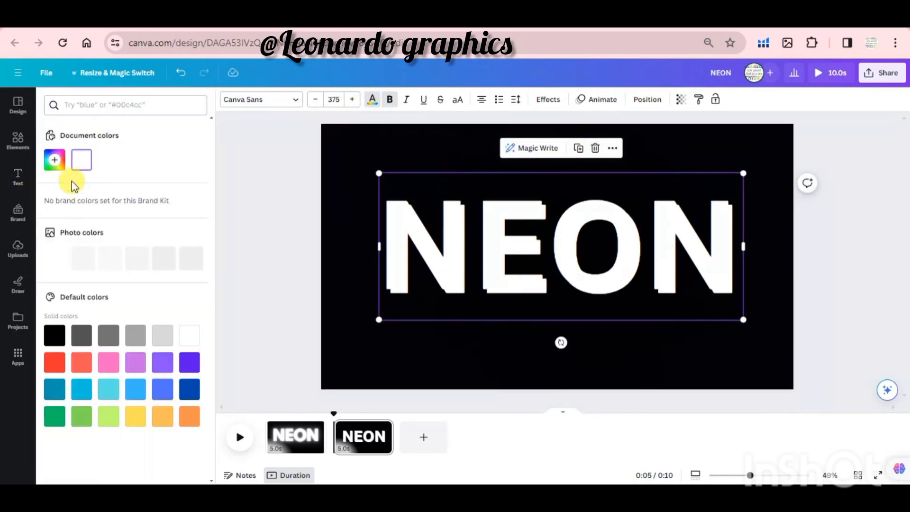
pyautogui.click(55, 158)
pyautogui.click(176, 245)
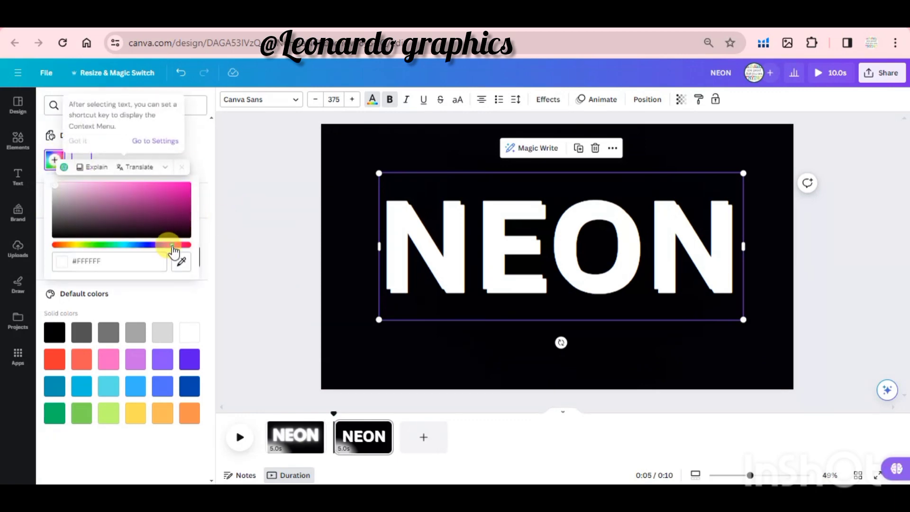
pyautogui.click(184, 184)
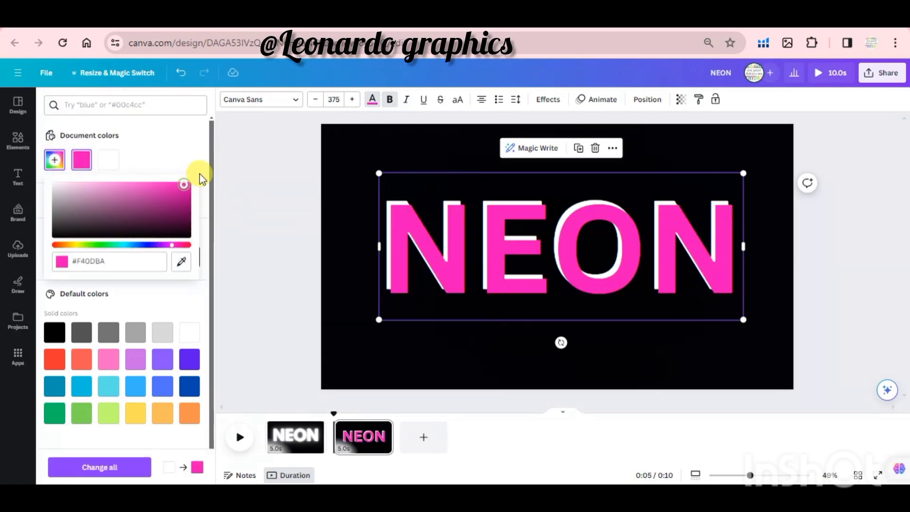
# Step: Apply the Neon text effect to the pink NEON copy and move it over the white original
pyautogui.click(548, 100)
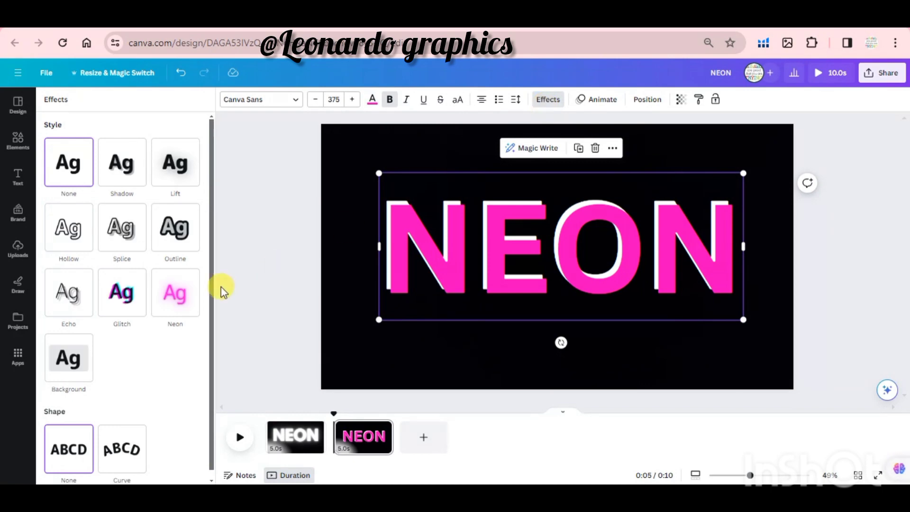
pyautogui.click(176, 299)
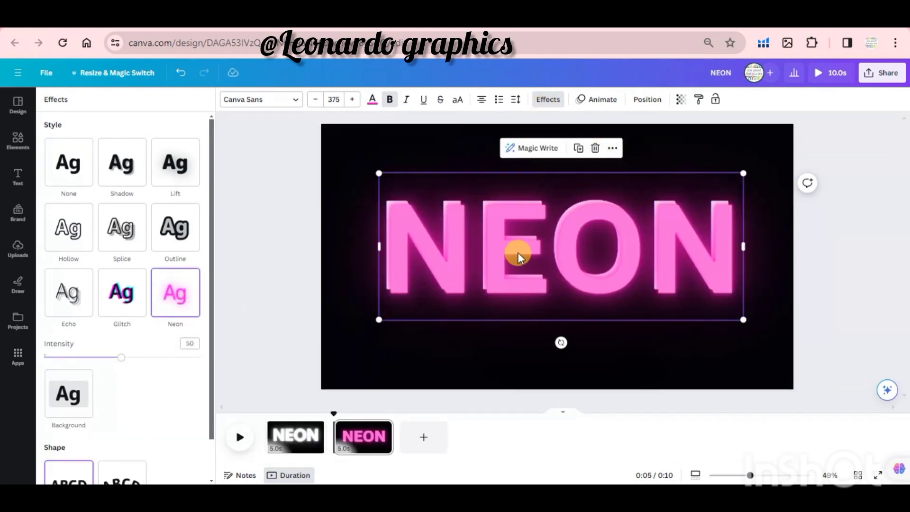
pyautogui.moveTo(518, 253)
pyautogui.mouseDown()
pyautogui.moveTo(512, 260)
pyautogui.moveTo(522, 251)
pyautogui.moveTo(513, 242)
pyautogui.mouseUp()
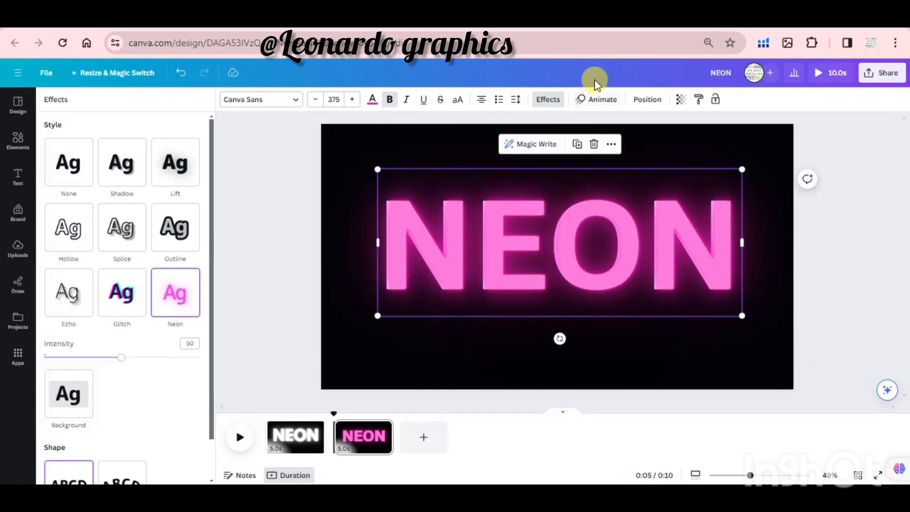
# Step: Try the Neon text animation on the pink NEON copy, and delete that copy
pyautogui.click(596, 100)
pyautogui.moveTo(211, 256); pyautogui.dragTo(212, 401)
pyautogui.click(114, 393)
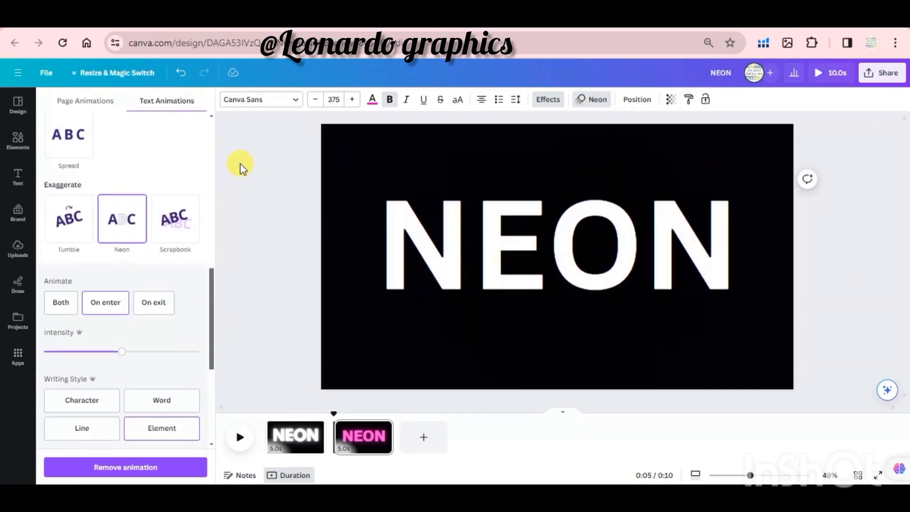
pyautogui.click(400, 273)
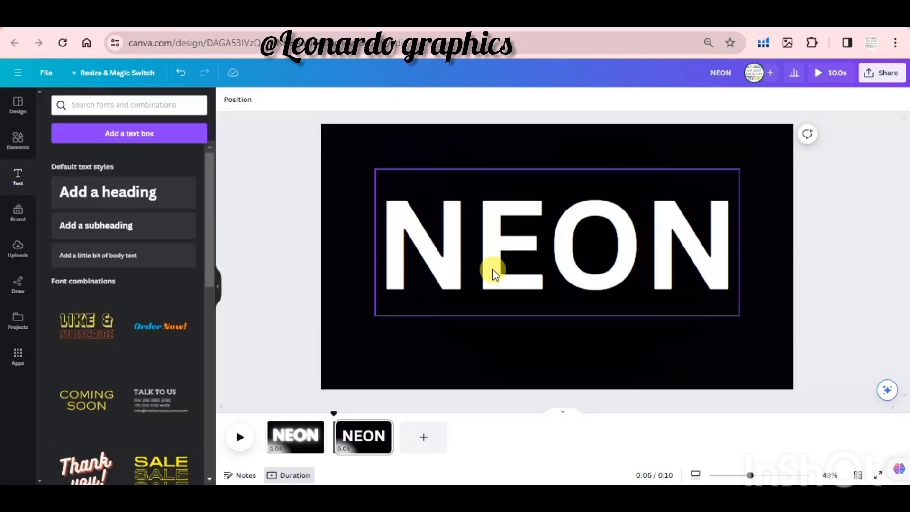
# Step: Change the font of the white NEON heading on page 2 to Neoneon
pyautogui.click(17, 142)
pyautogui.click(420, 283)
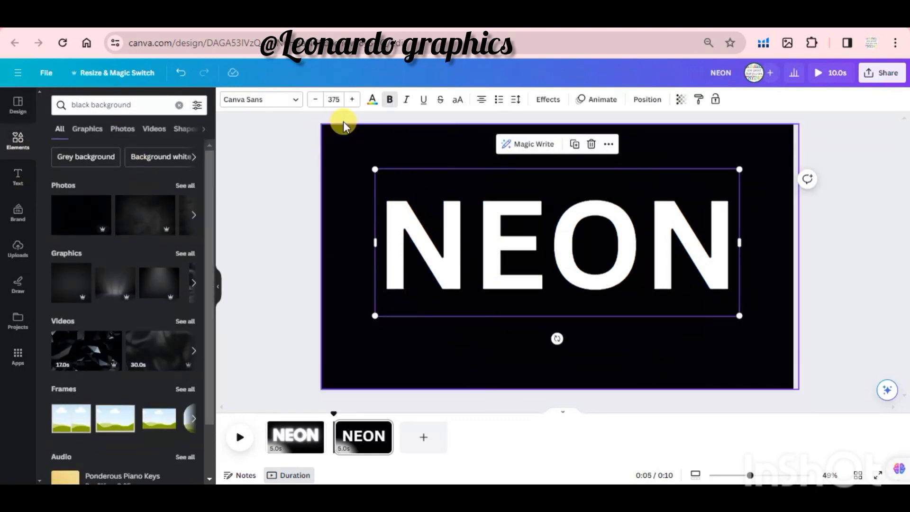
pyautogui.click(296, 101)
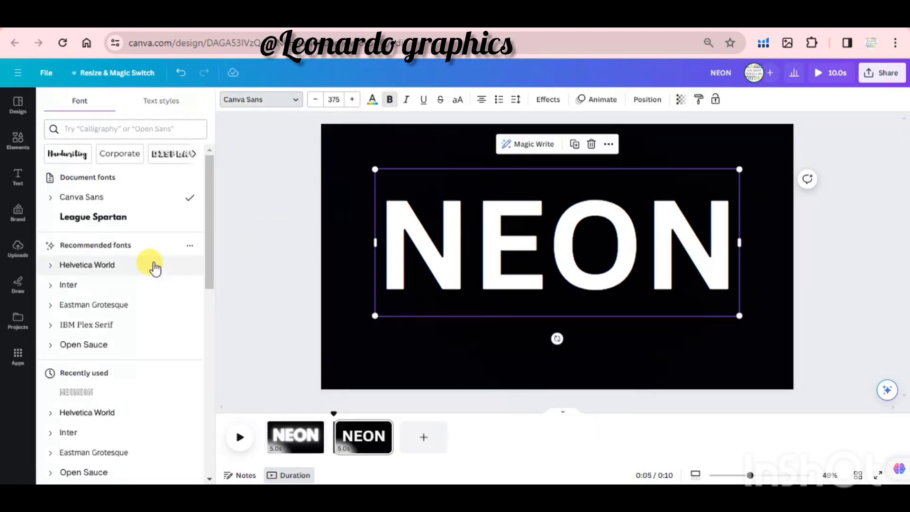
pyautogui.click(170, 129)
pyautogui.write('NEON')
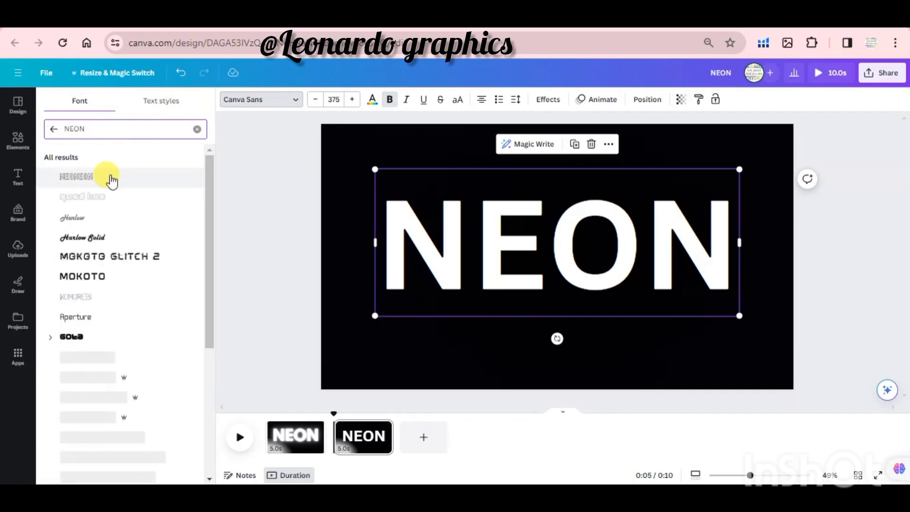
pyautogui.click(109, 178)
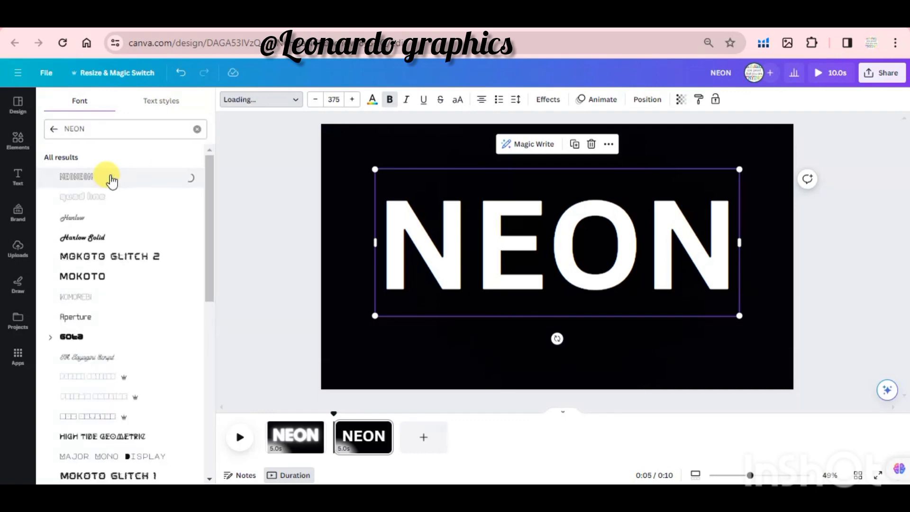
# Step: Duplicate the Neoneon heading on page 2 and colour the copy pink #FF08B2
pyautogui.click(573, 144)
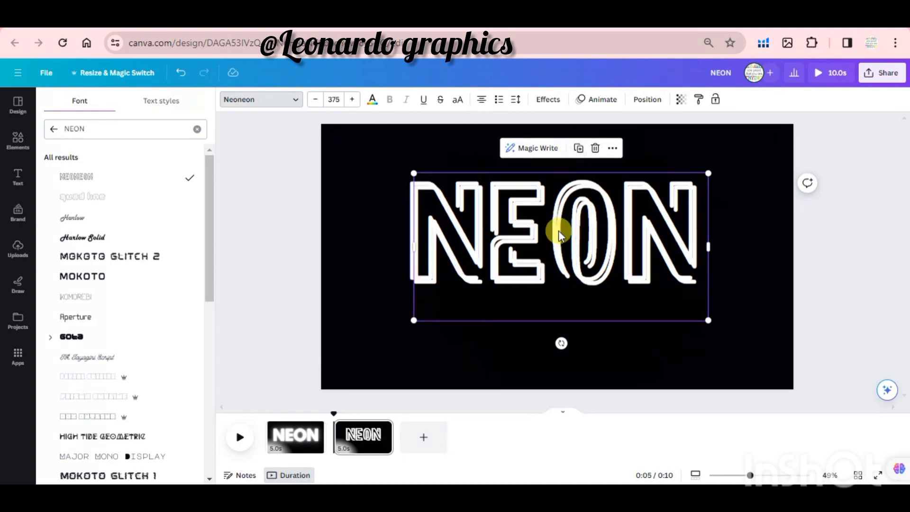
pyautogui.click(373, 102)
pyautogui.click(54, 159)
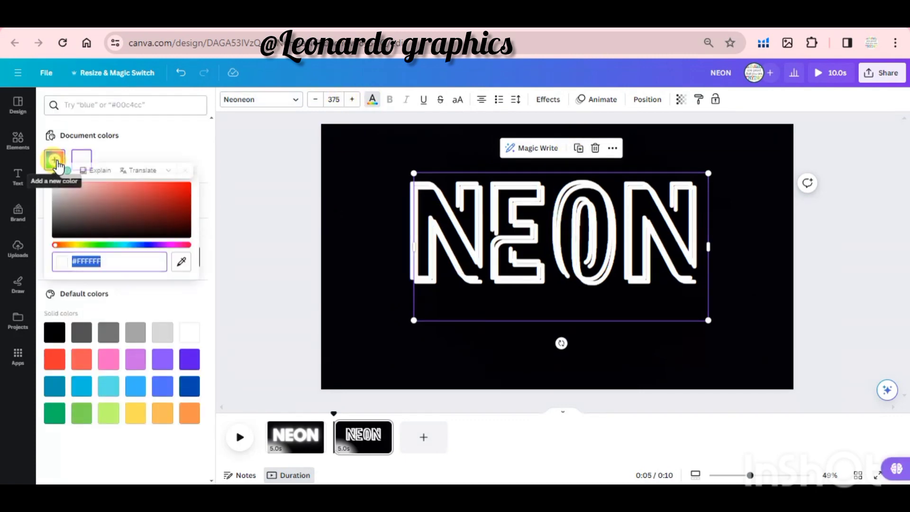
pyautogui.click(175, 246)
pyautogui.click(188, 187)
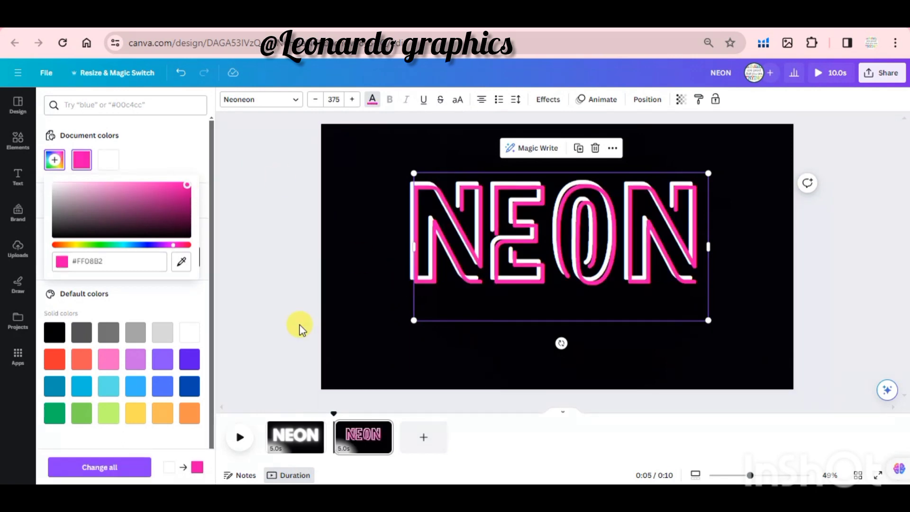
# Step: Align the pink NEON copy exactly over the white original and give it the Neon text effect
pyautogui.click(539, 281)
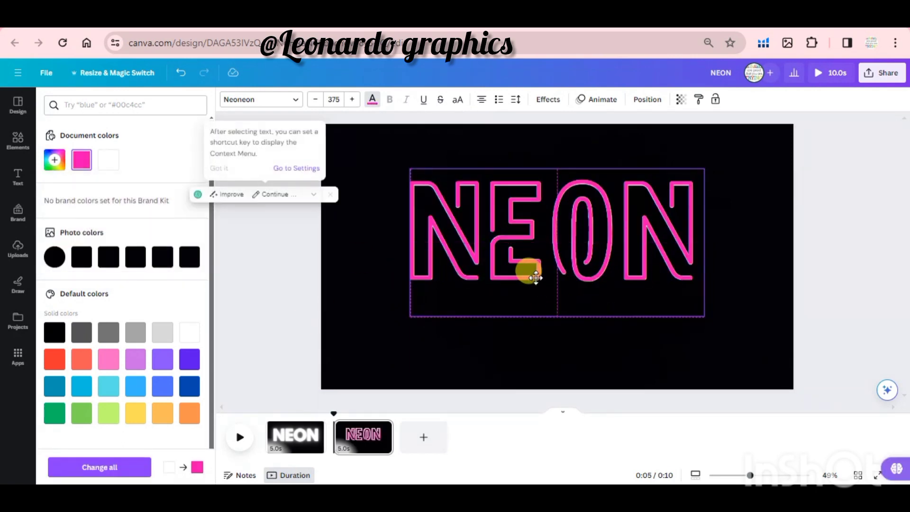
pyautogui.click(548, 99)
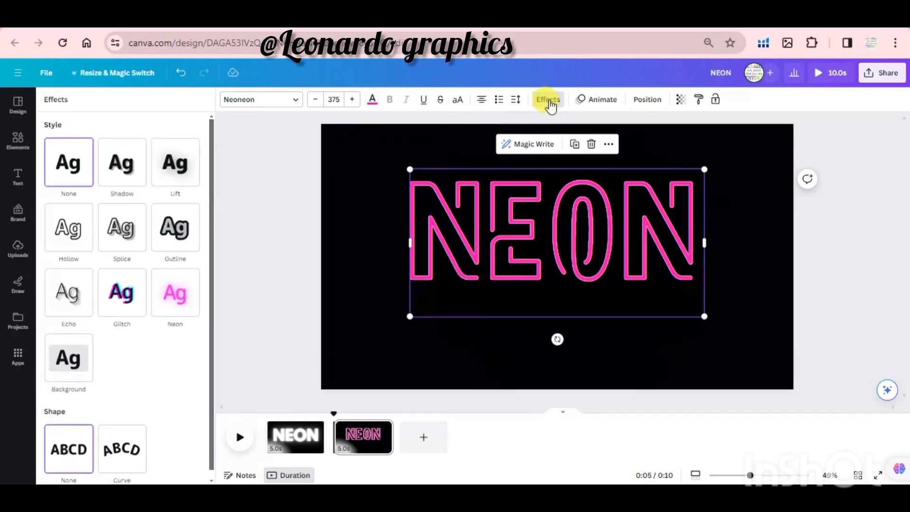
pyautogui.click(185, 297)
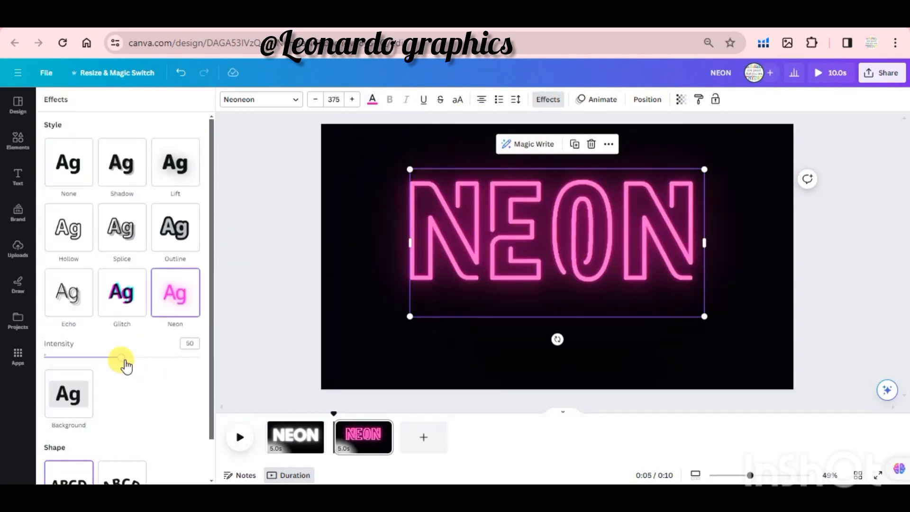
# Step: Animate the pink NEON text on enter with the Neon animation, using the Character writing style and maximum intensity
pyautogui.click(598, 101)
pyautogui.moveTo(213, 274); pyautogui.dragTo(218, 429)
pyautogui.click(122, 341)
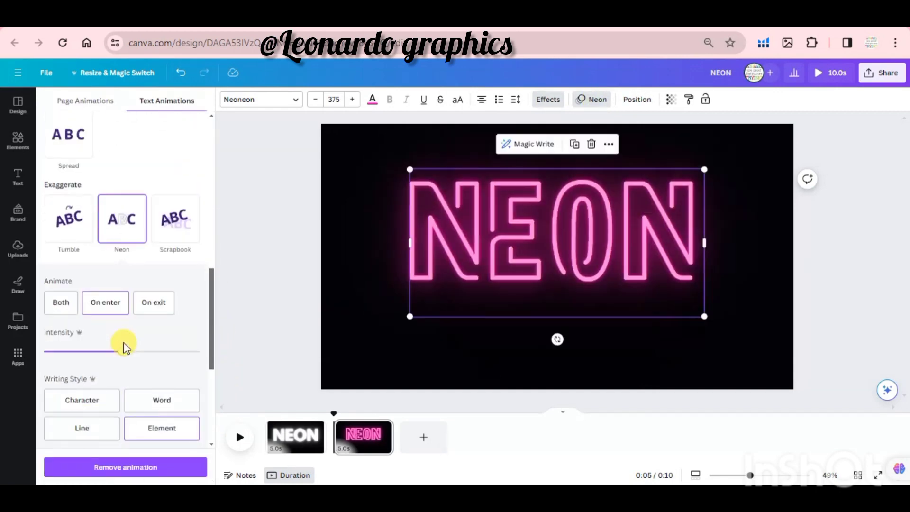
pyautogui.click(75, 404)
pyautogui.moveTo(121, 353); pyautogui.dragTo(252, 360)
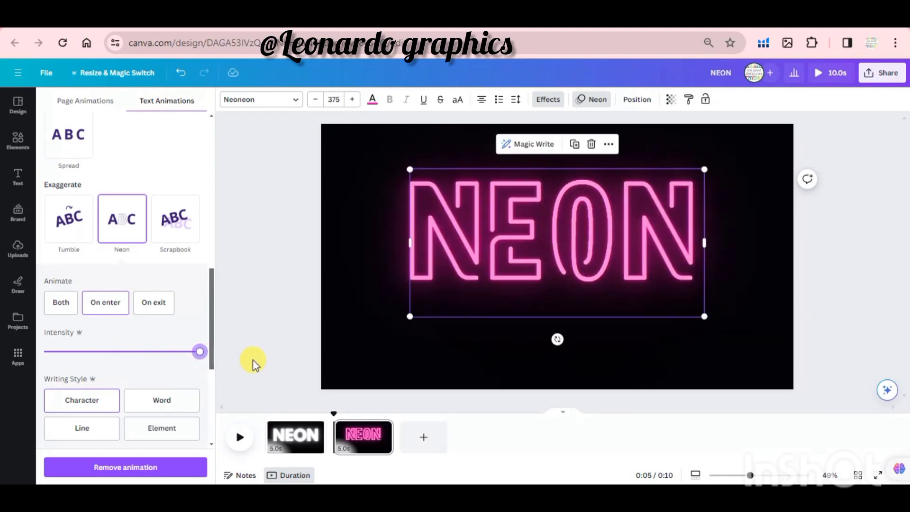
# Step: Shorten page 1 to 3.2 seconds and page 2 to 3.5 seconds, and preview the video
pyautogui.moveTo(324, 425)
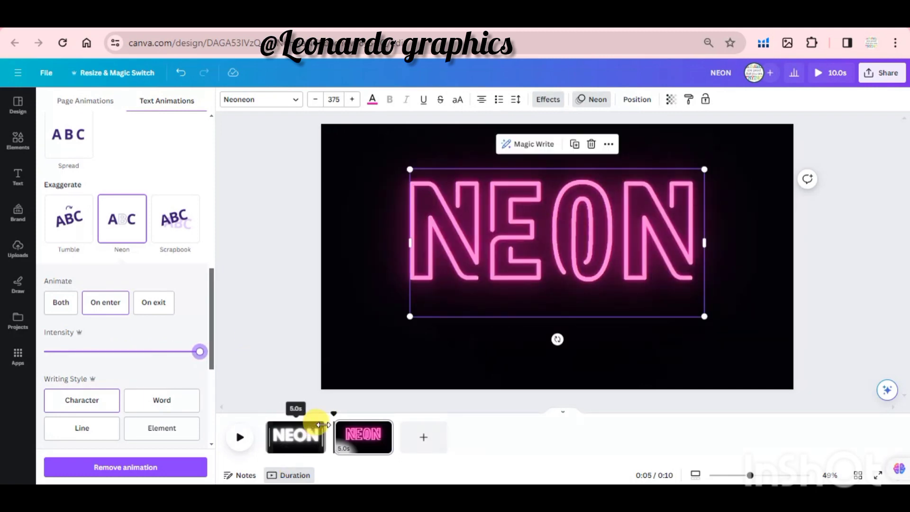
pyautogui.moveTo(324, 425); pyautogui.dragTo(306, 427)
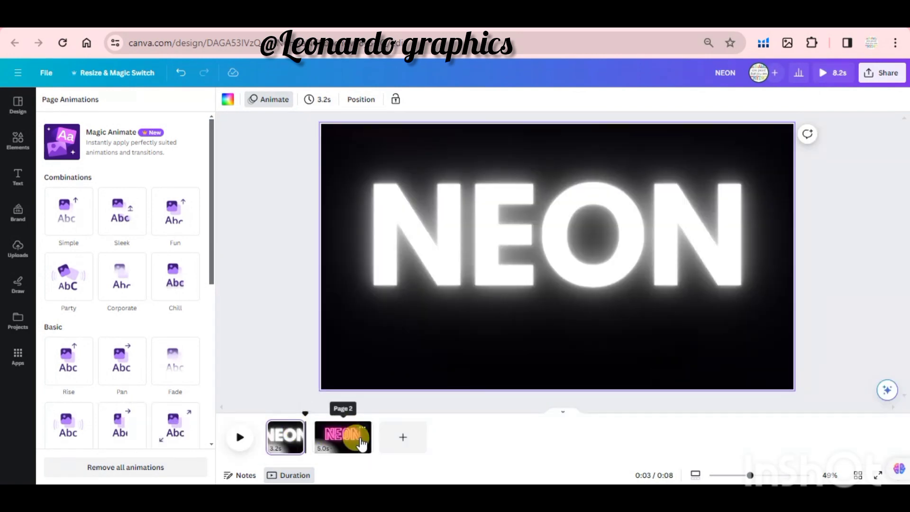
pyautogui.click(361, 443)
pyautogui.moveTo(371, 437); pyautogui.dragTo(355, 436)
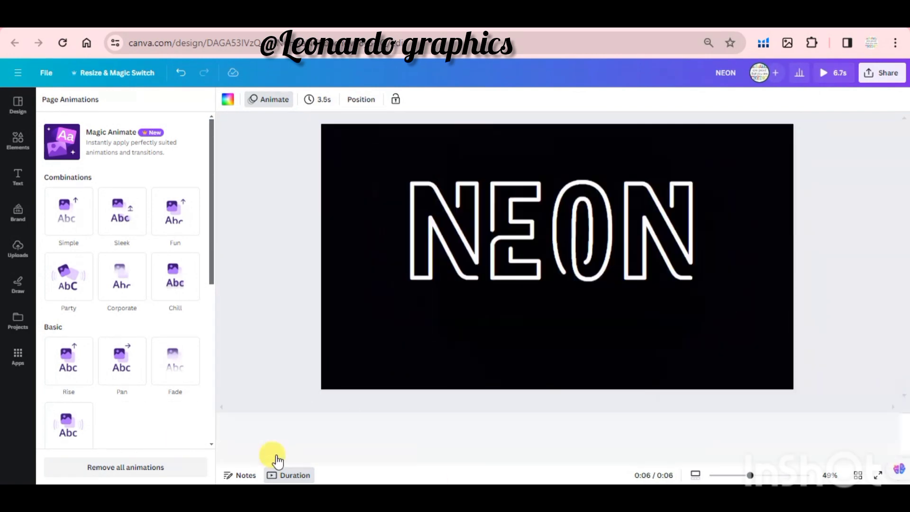
pyautogui.click(238, 439)
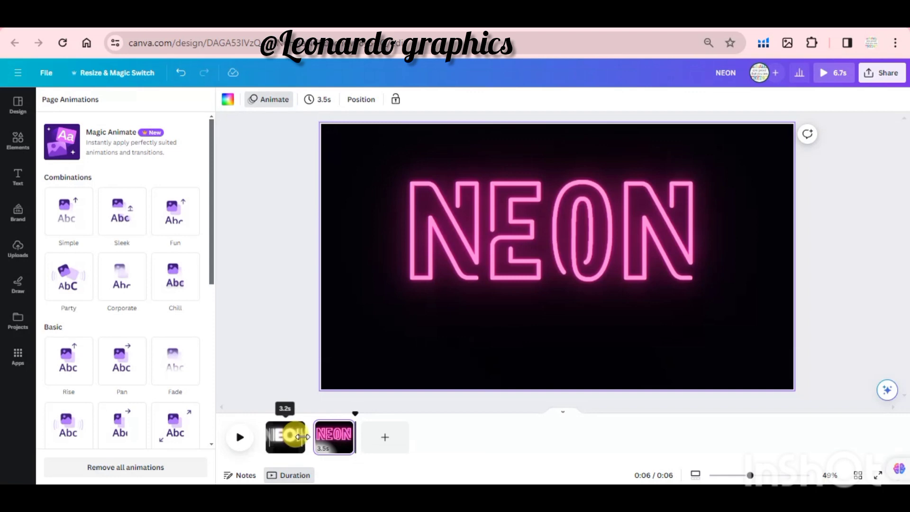
# Step: Trim page 1 to 2.7 seconds and page 2 to 2.6 seconds, and play the video
pyautogui.moveTo(303, 437); pyautogui.dragTo(284, 436)
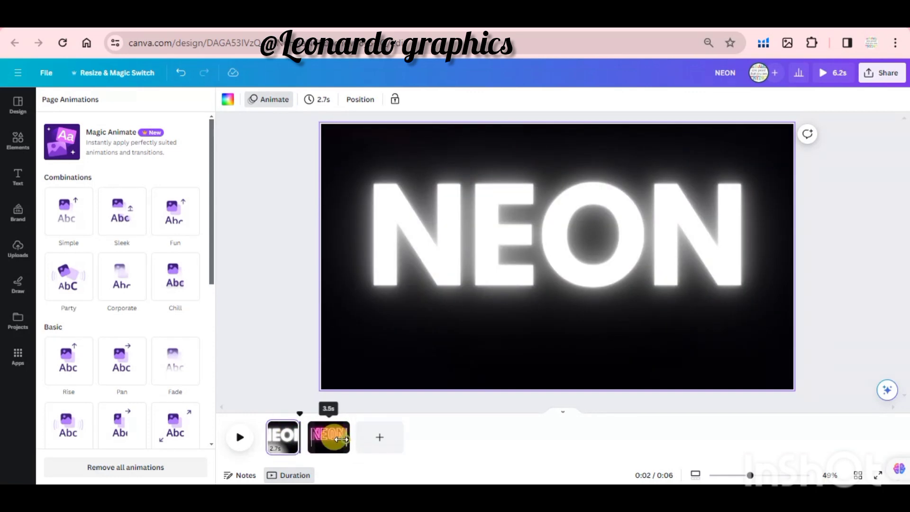
pyautogui.moveTo(341, 439); pyautogui.dragTo(332, 437)
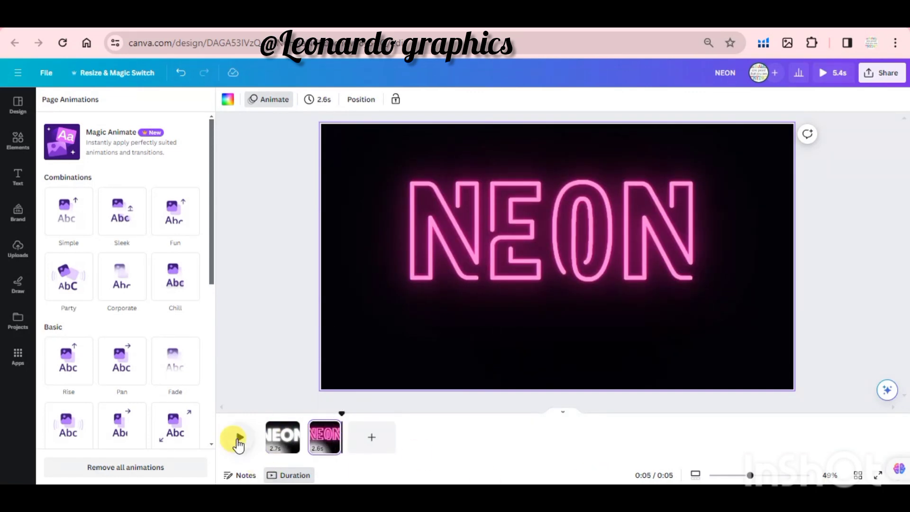
pyautogui.click(239, 444)
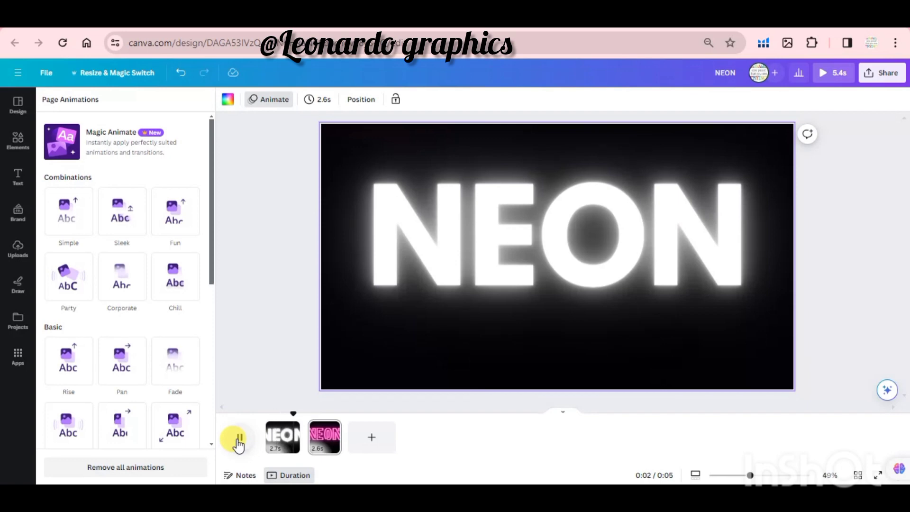